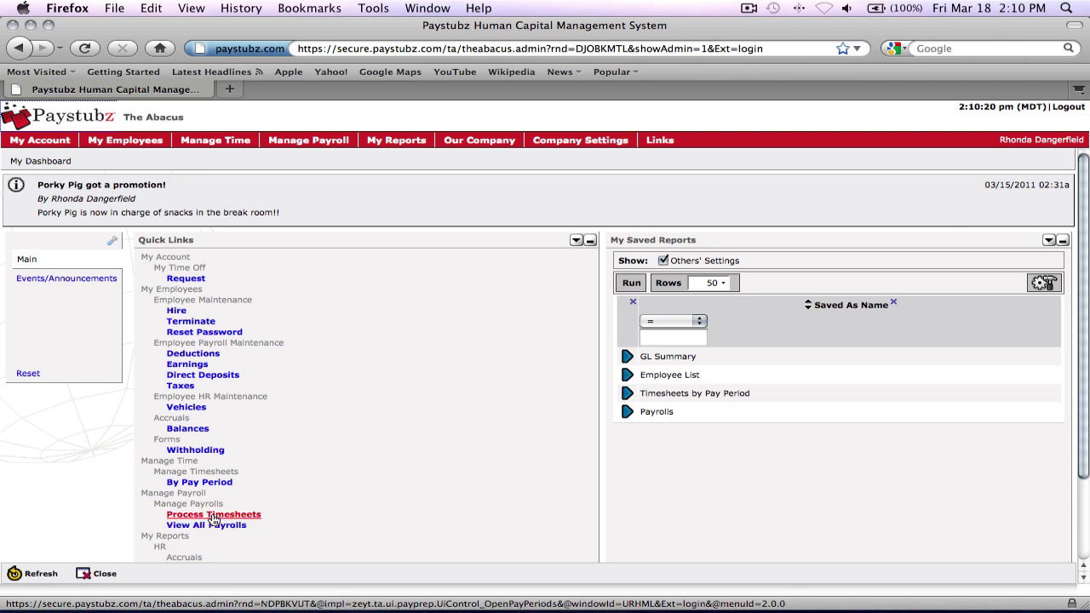
Step: Bring up the Manage Payroll options and the Manage Payrolls submenu
click(331, 147)
mouse_move(341, 161)
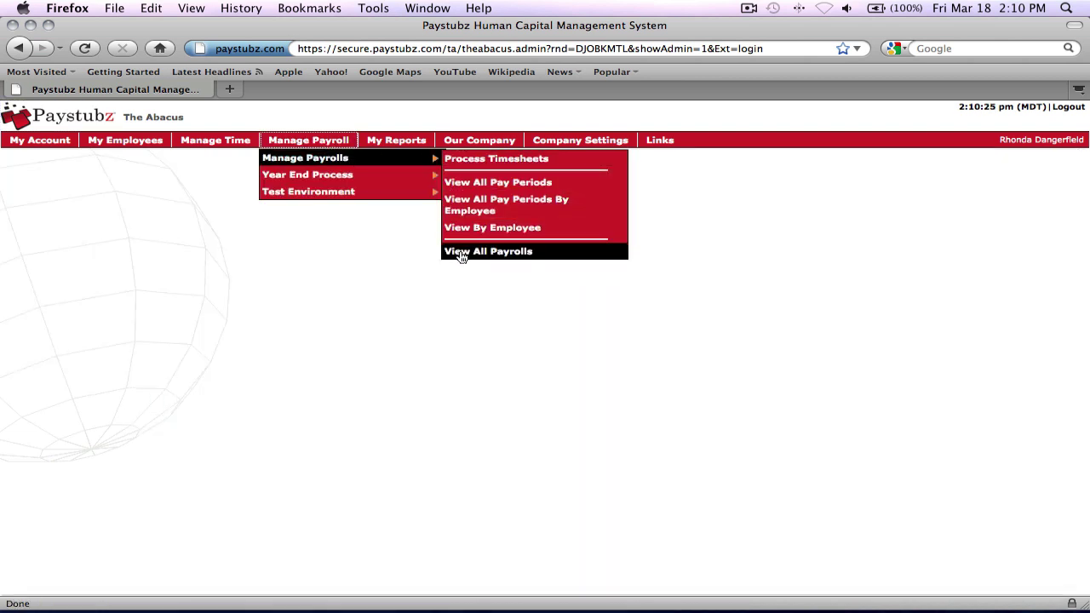
Step: From the list of all payrolls, start the Payroll Prep Process for Demo batch/pst 04/02/2011
click(462, 252)
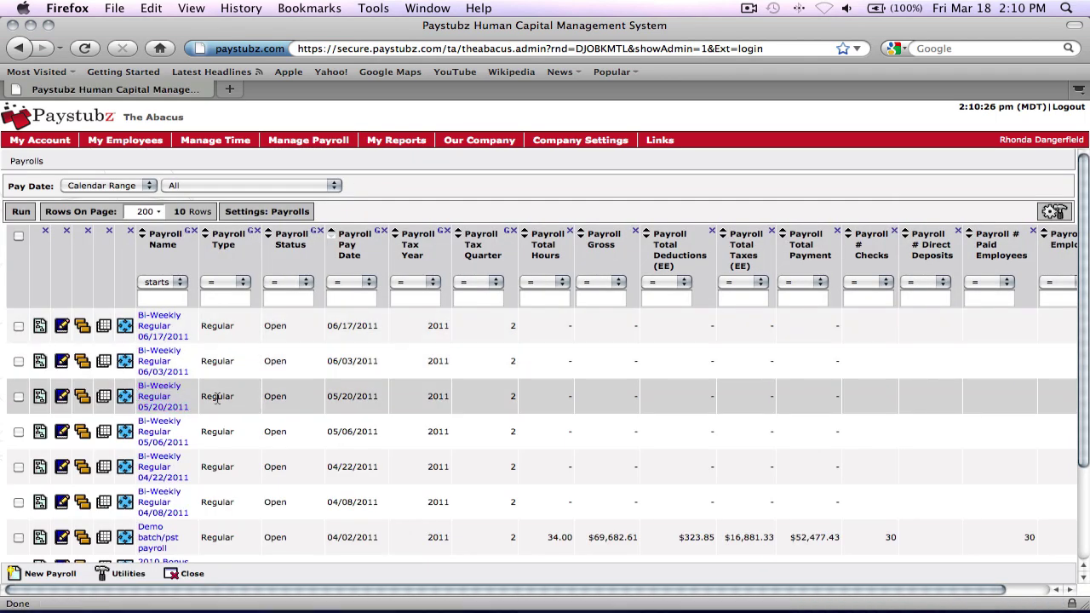
scroll(219, 394, down, 2)
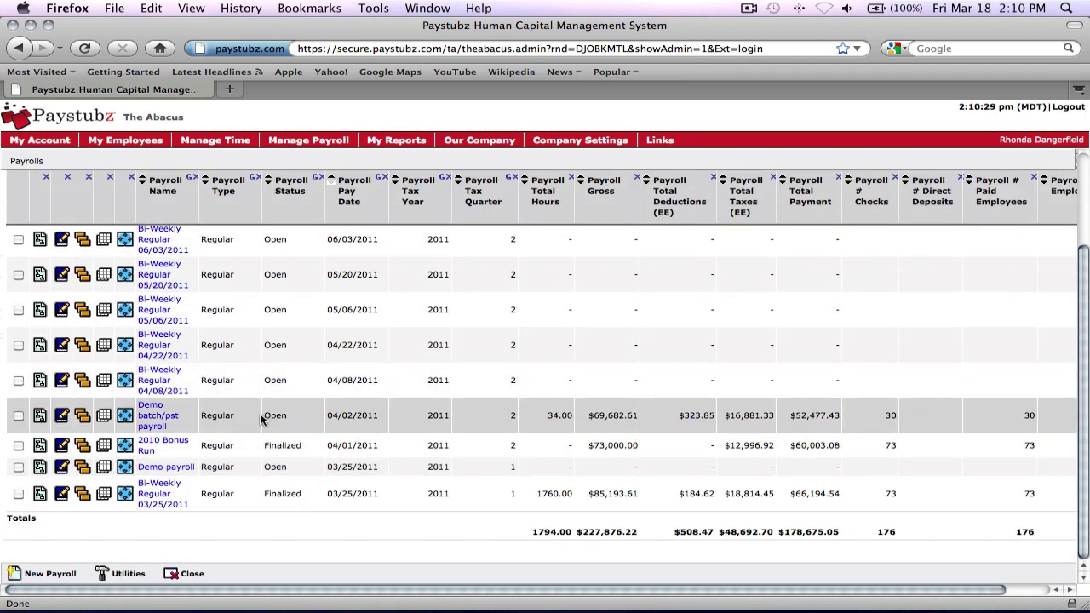
click(40, 415)
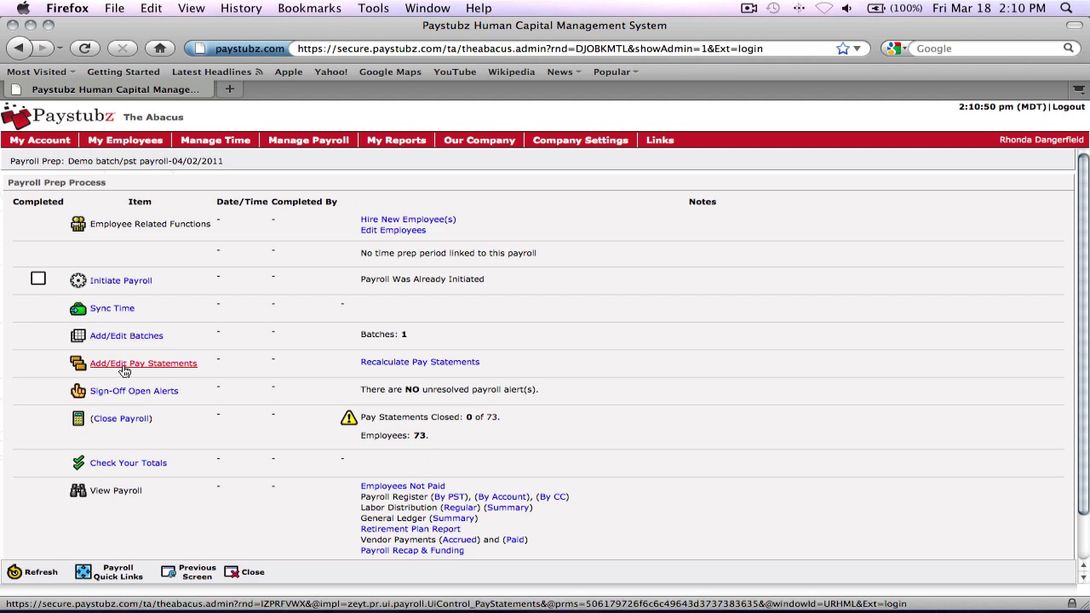
Step: List the payroll's 73 pay statements, check one employee's details, then scroll down the list
click(124, 366)
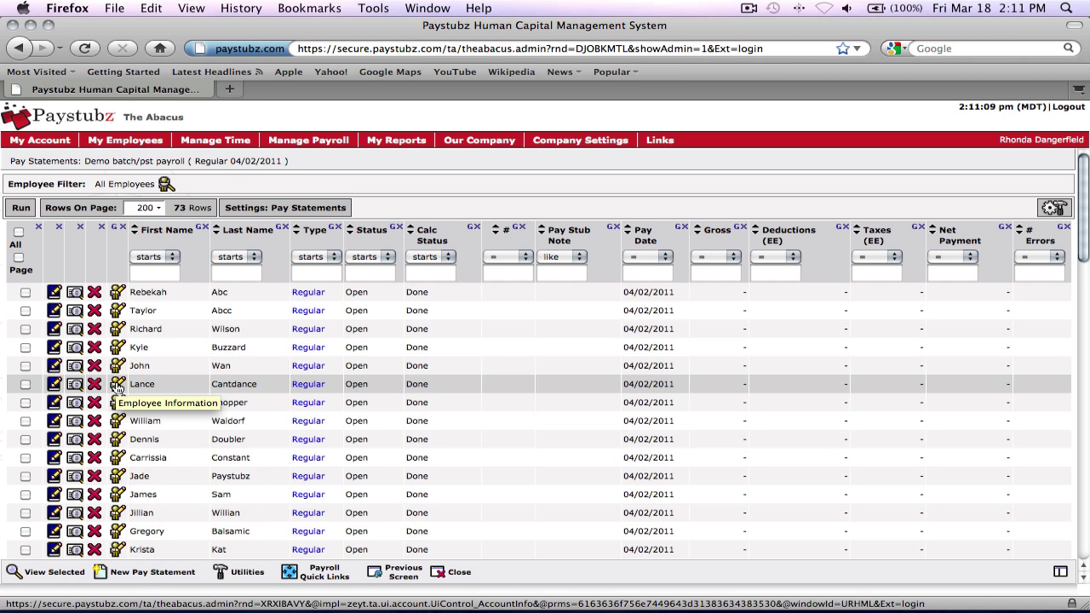
click(117, 386)
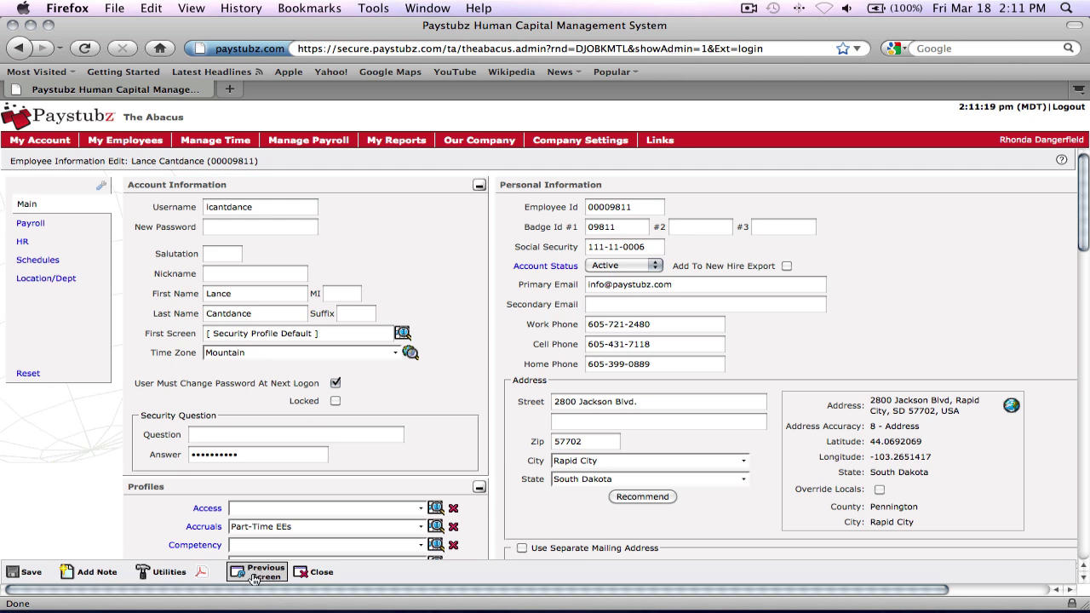
click(255, 578)
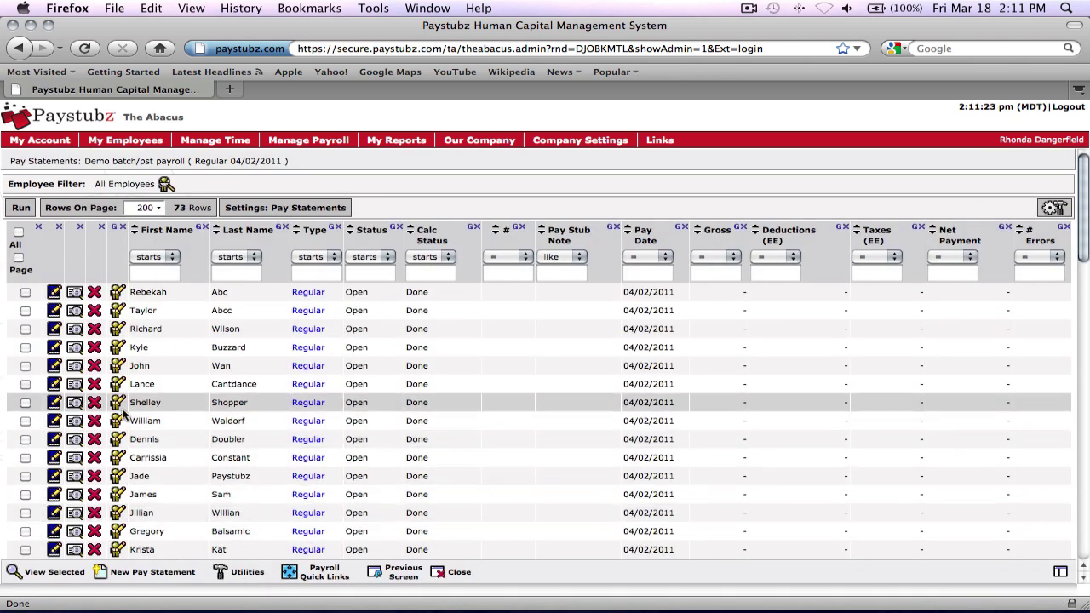
scroll(158, 439, down, 2)
scroll(158, 438, down, 6)
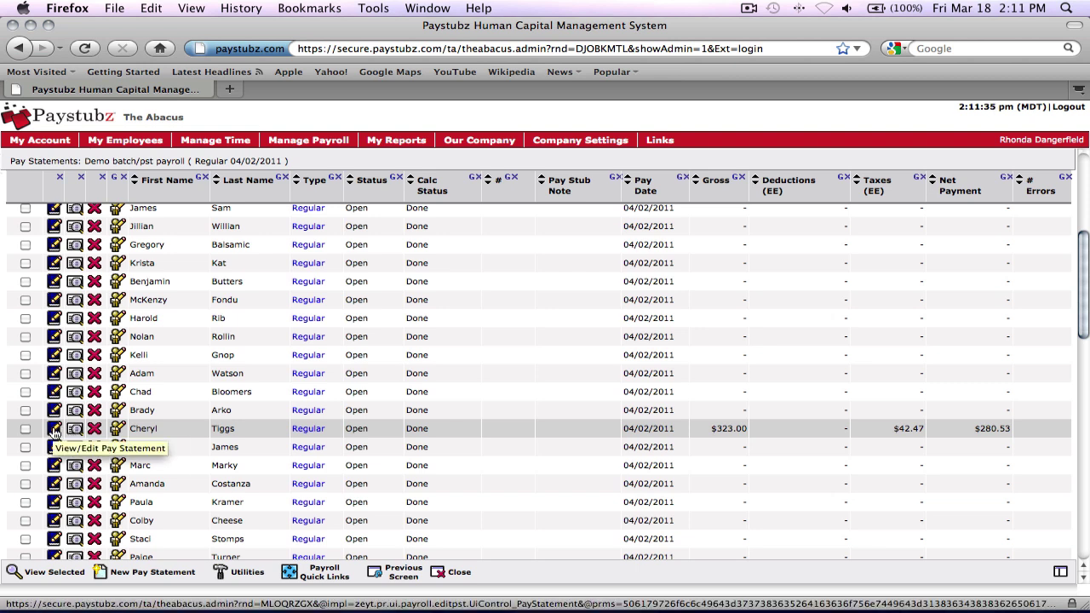
Step: Add an 8-hour PTO line at $9.50 to the employee's pay statement and save it
click(54, 431)
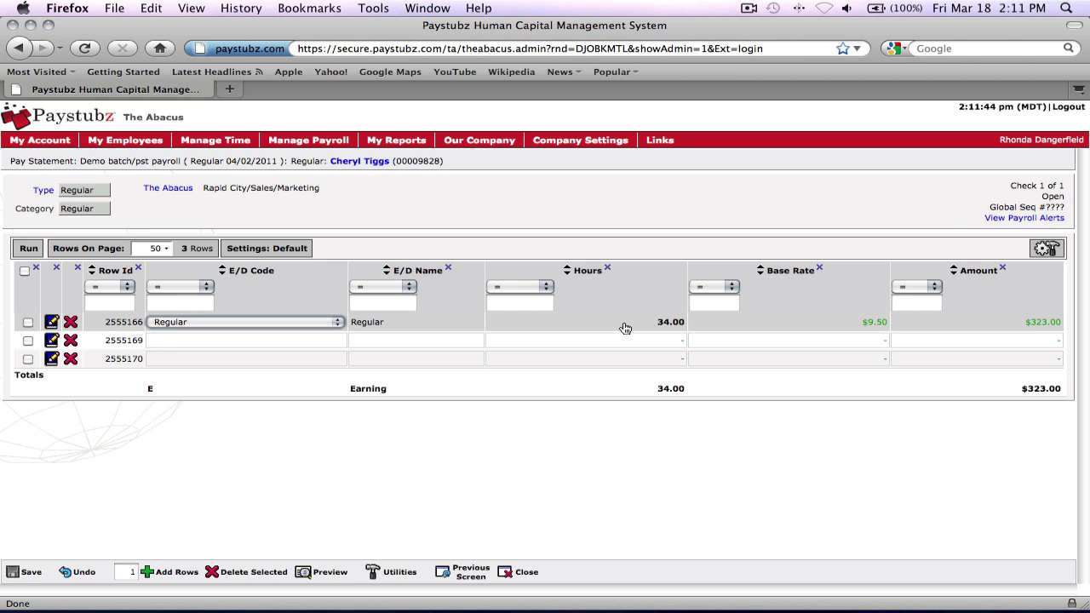
click(320, 347)
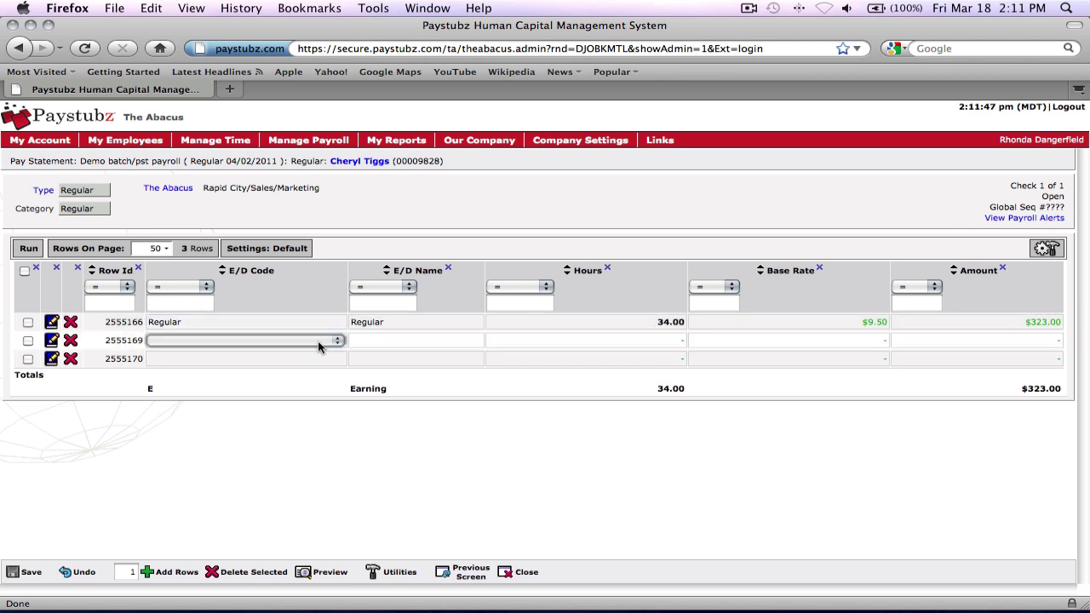
click(338, 343)
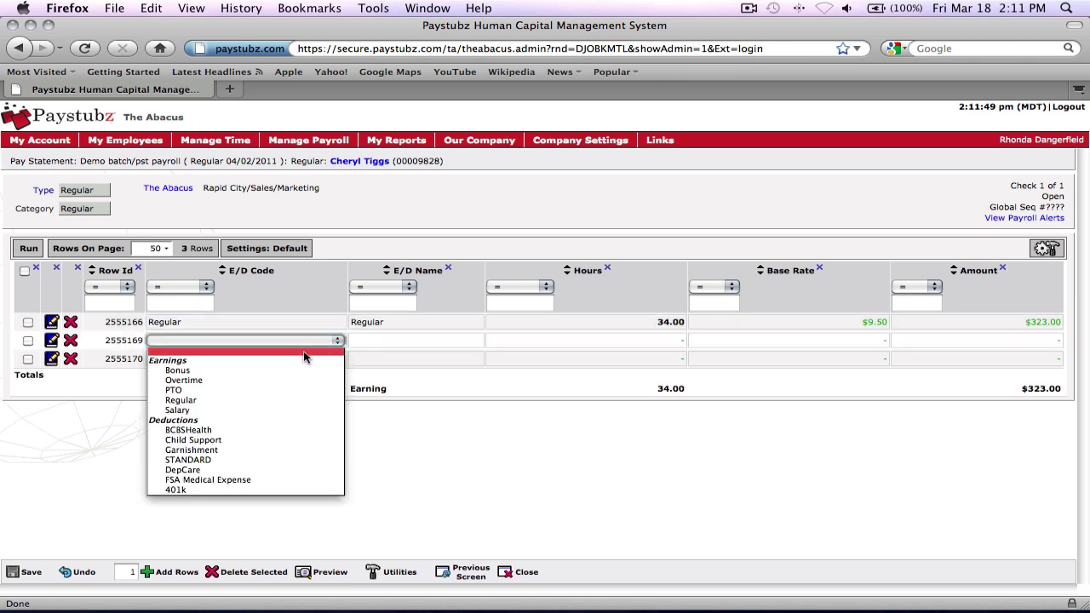
click(204, 390)
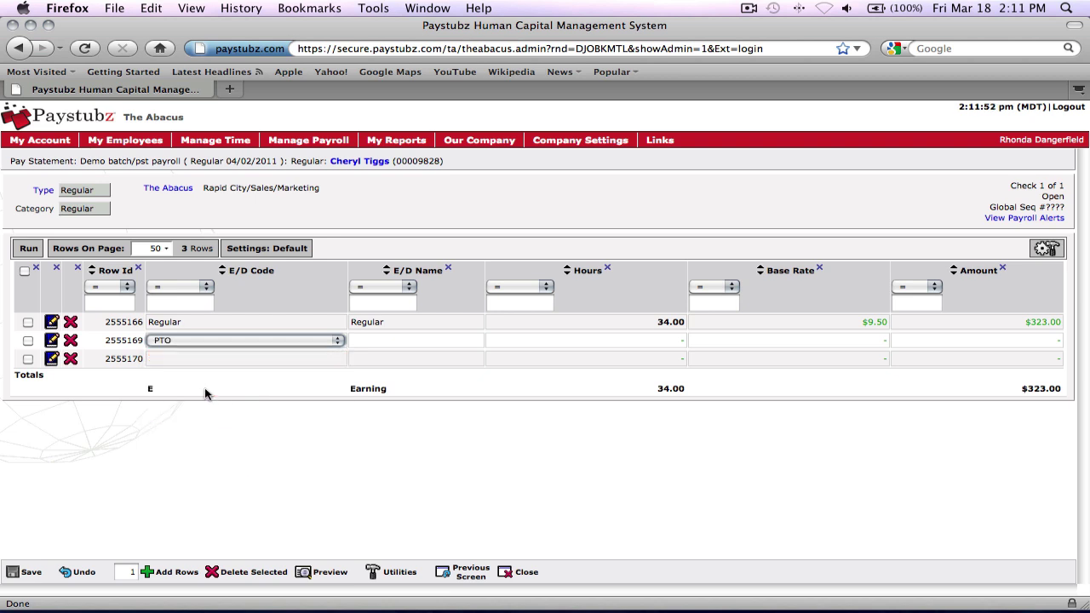
click(538, 341)
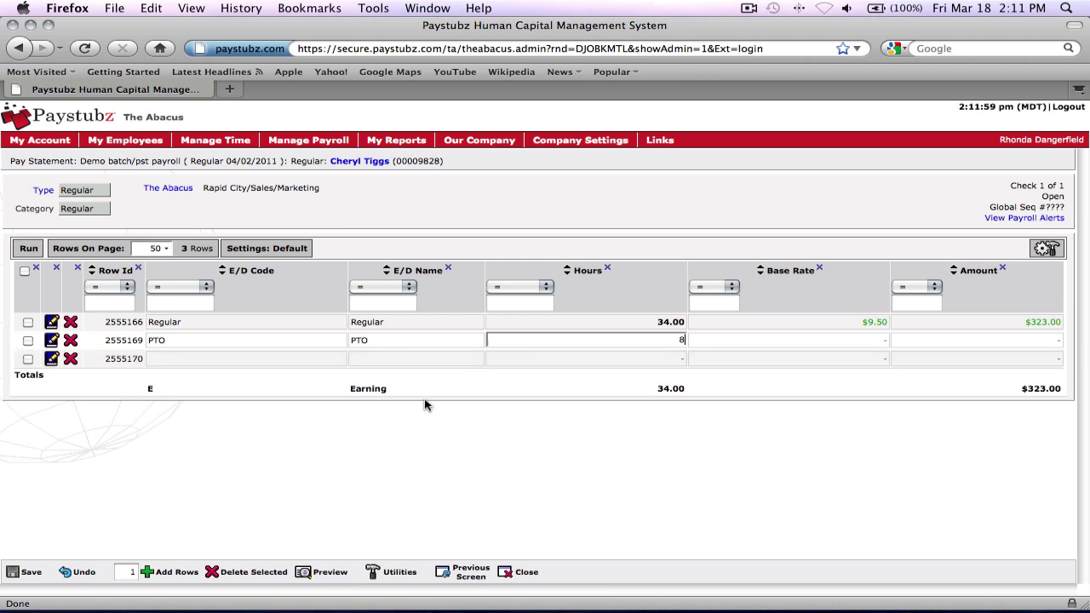
click(39, 570)
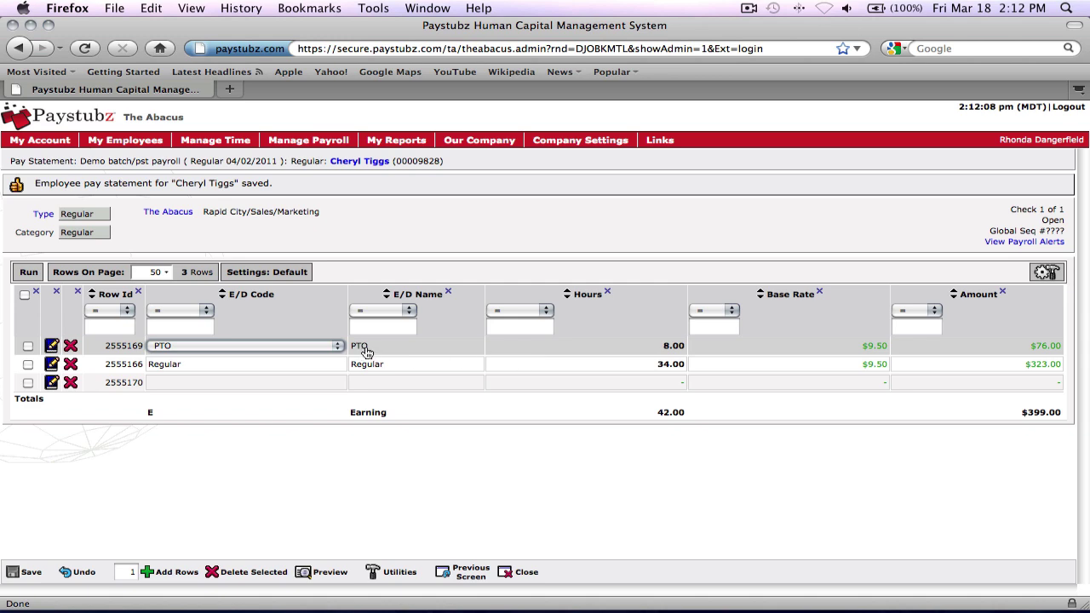
click(329, 573)
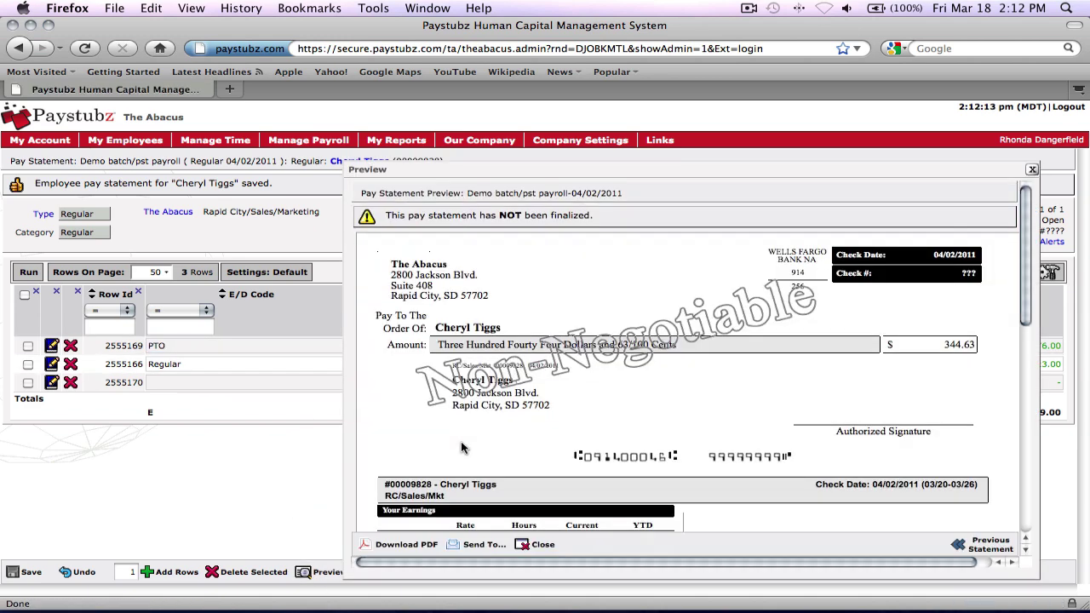
scroll(465, 445, down, 5)
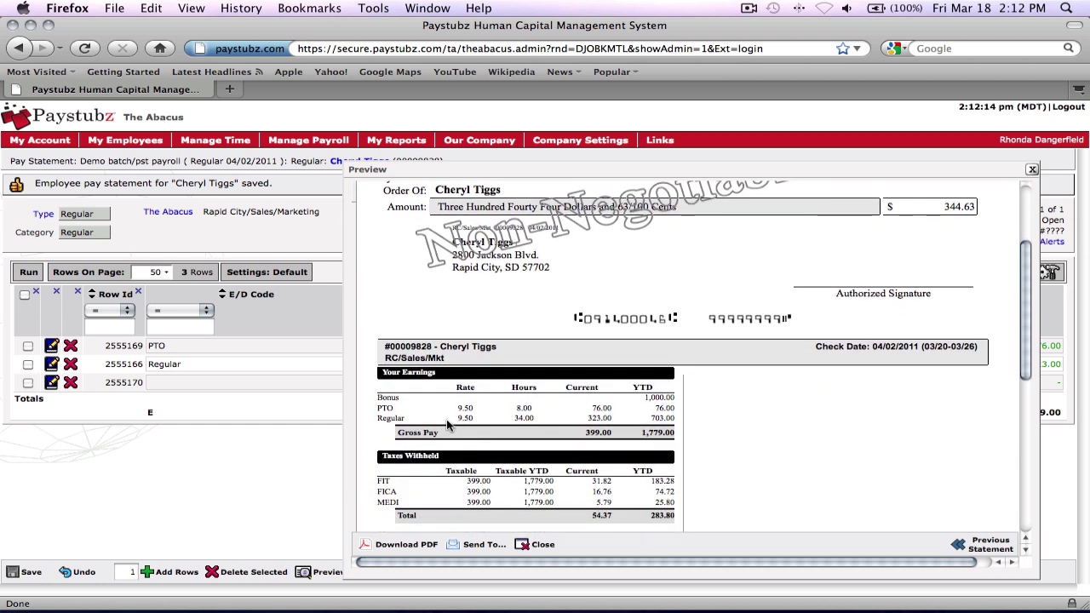
drag(462, 409, 533, 412)
click(519, 545)
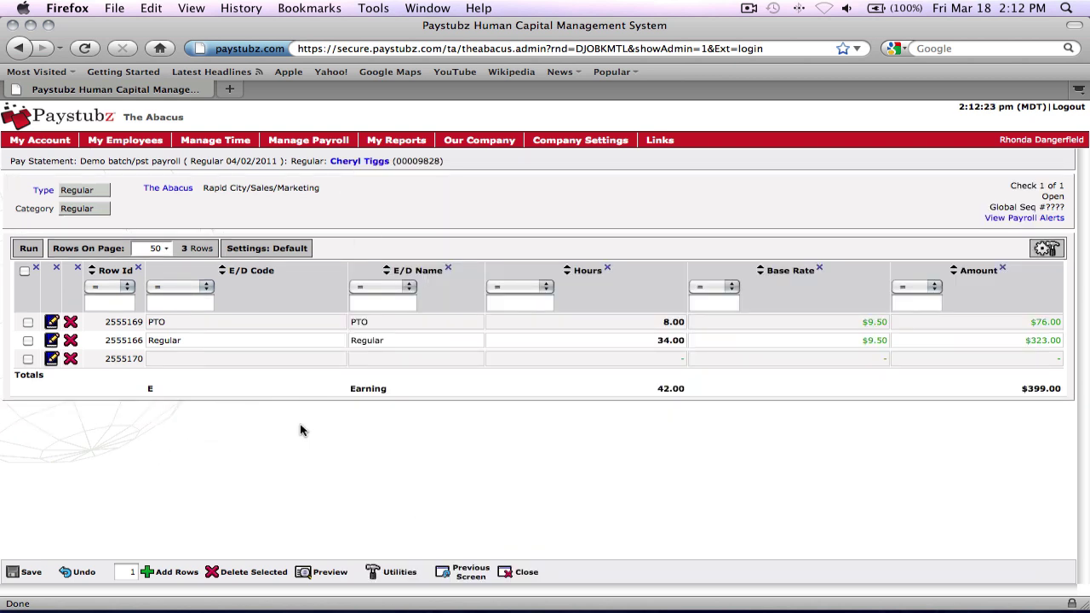
Step: Return to the pay statements list, now showing $399.00 gross, and open the next employee's statement
click(453, 573)
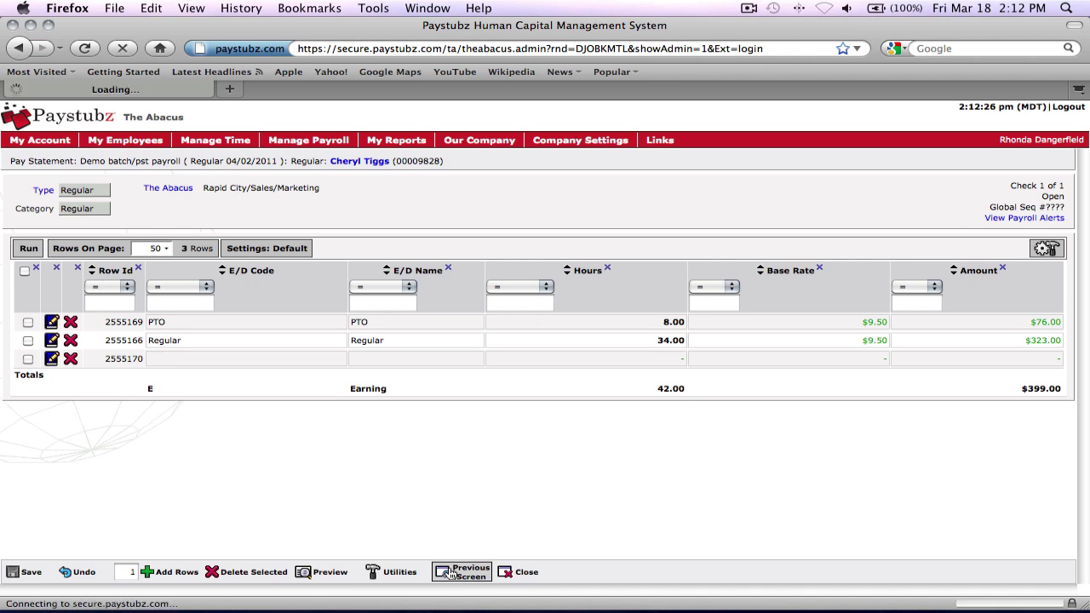
scroll(228, 431, down, 3)
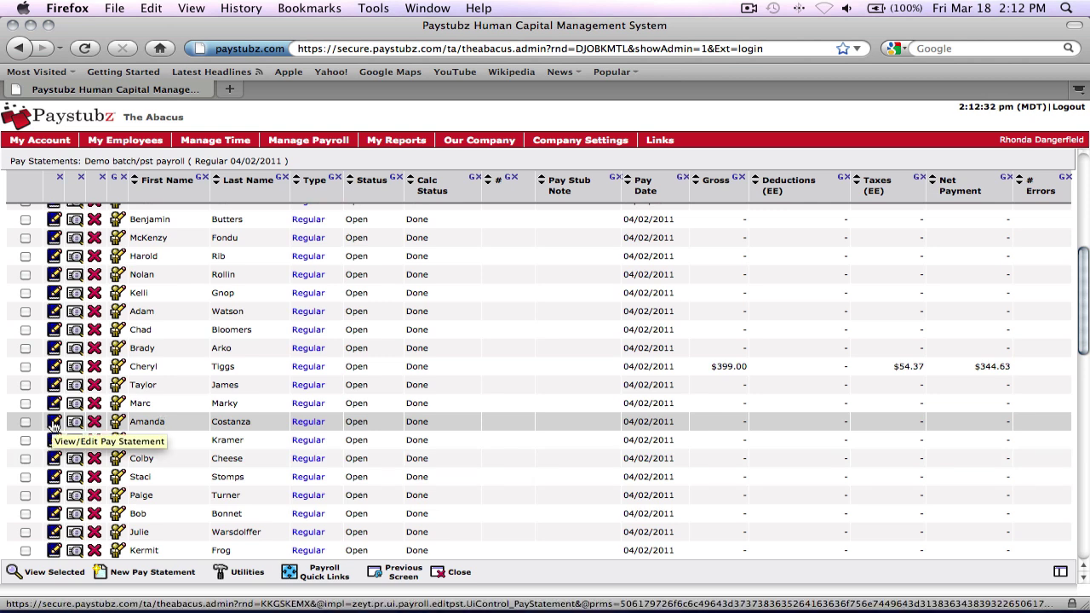
click(53, 424)
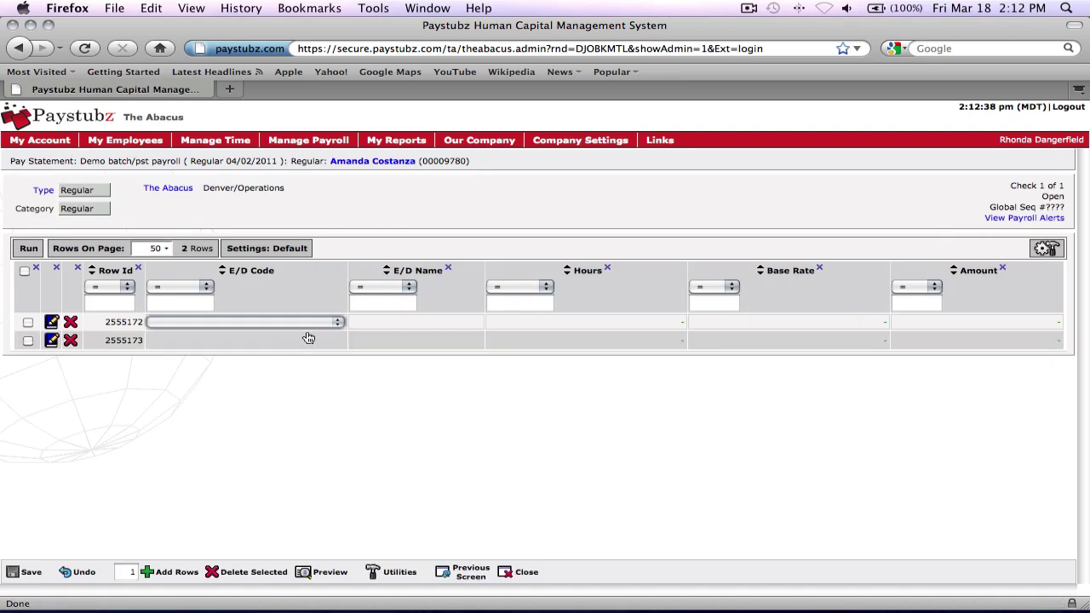
Step: Add a $1,000.00 Bonus as the first row, save, and go back to the statements list
click(312, 323)
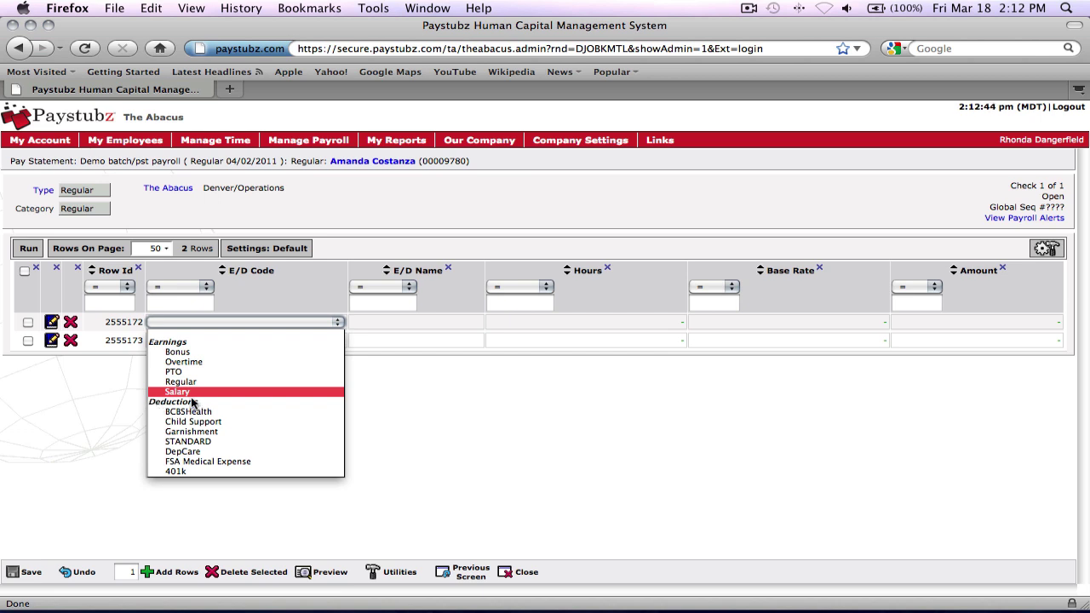
click(179, 352)
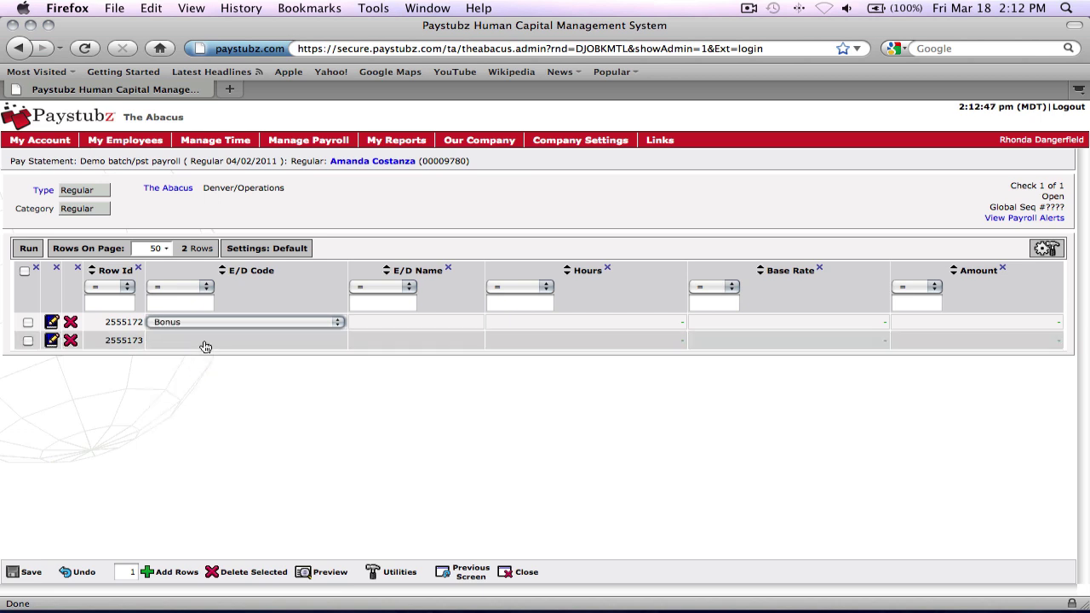
click(903, 323)
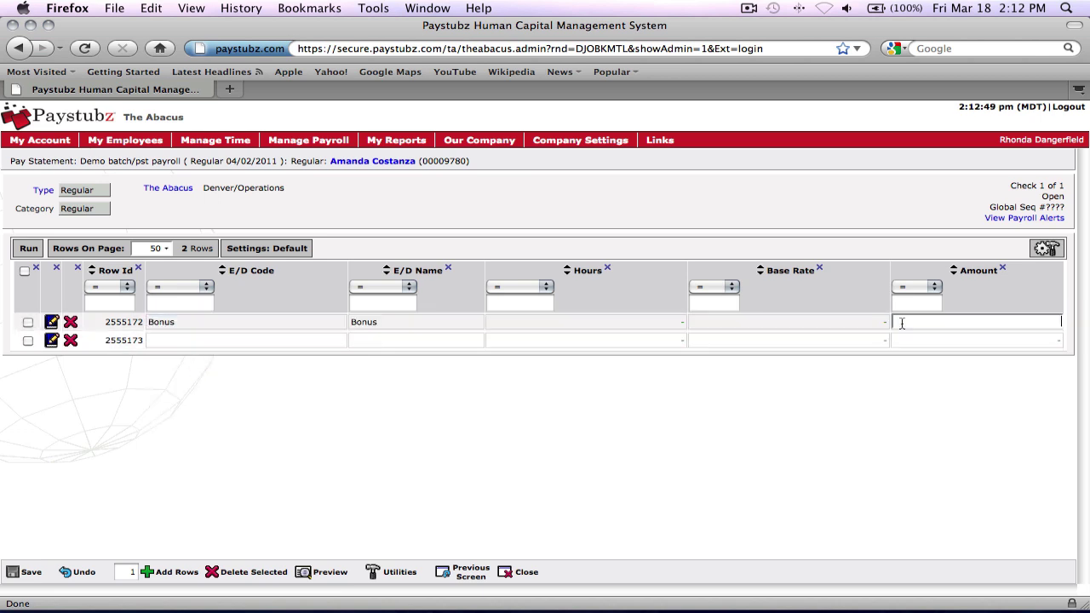
text(1000)
click(28, 572)
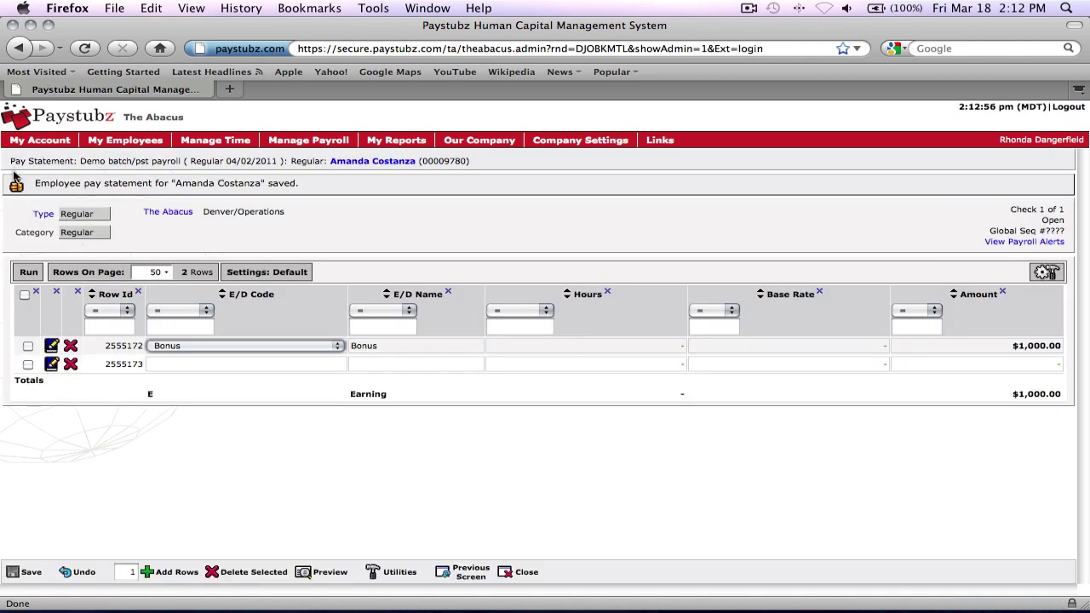
click(447, 572)
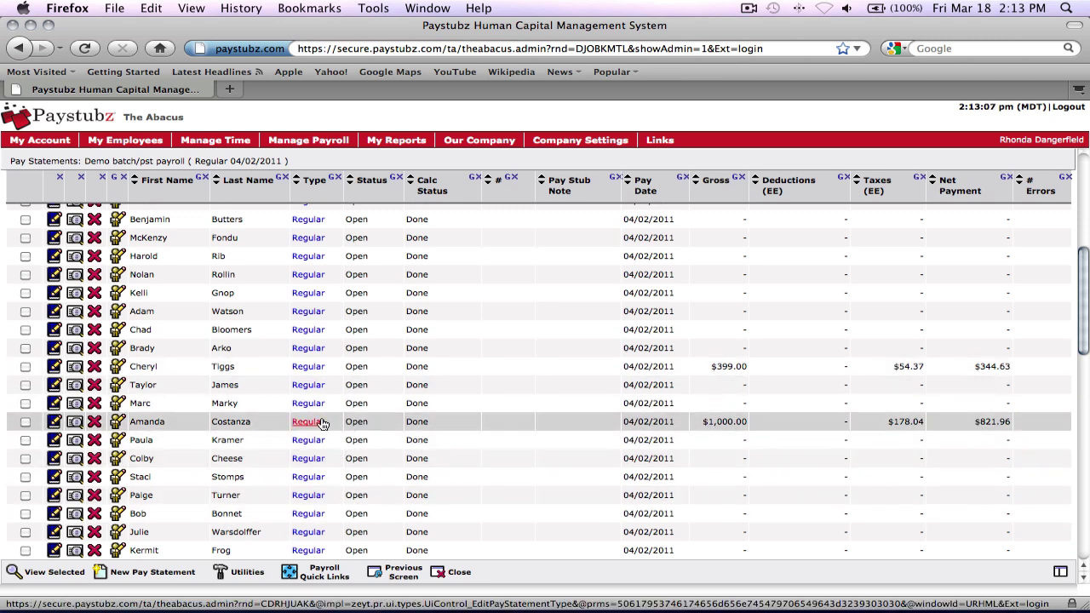
scroll(325, 425, down, 10)
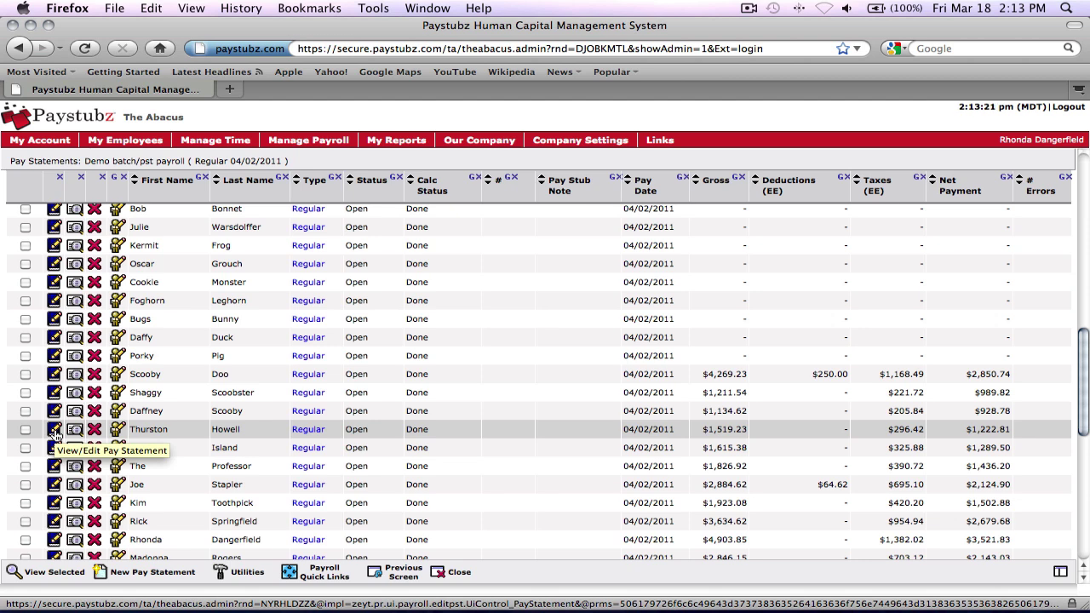
Step: Open the next pay statement, add a $100.00 STANDARD deduction line, and save it
click(53, 431)
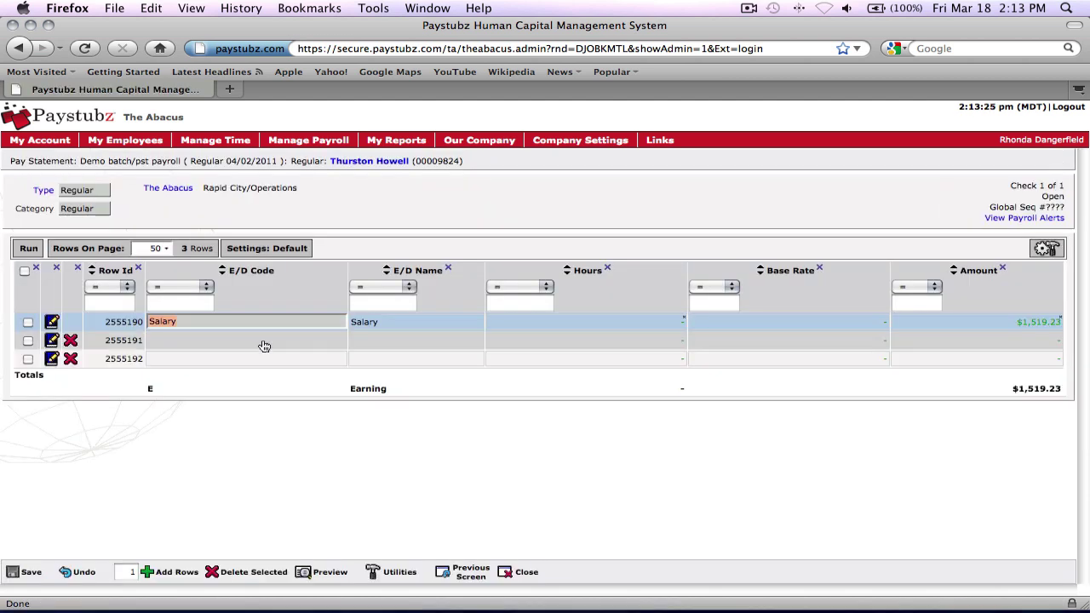
click(264, 345)
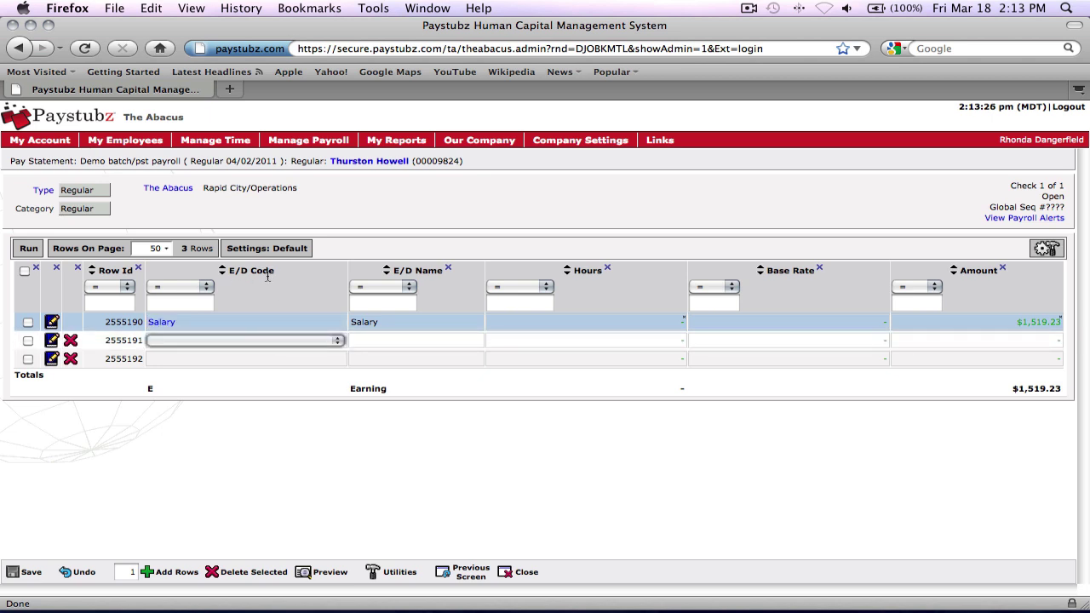
click(338, 343)
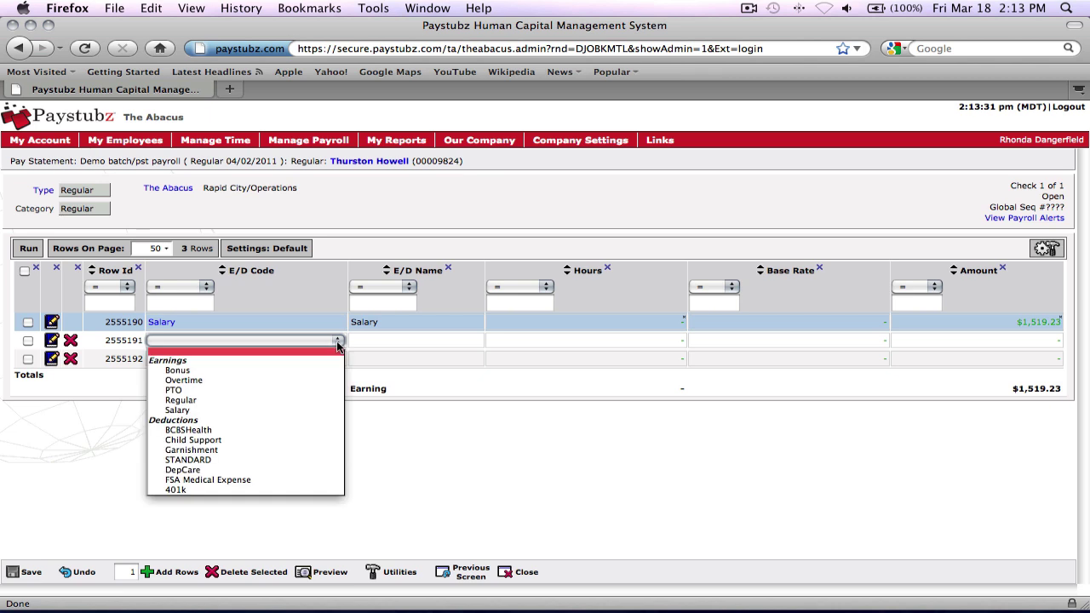
click(250, 466)
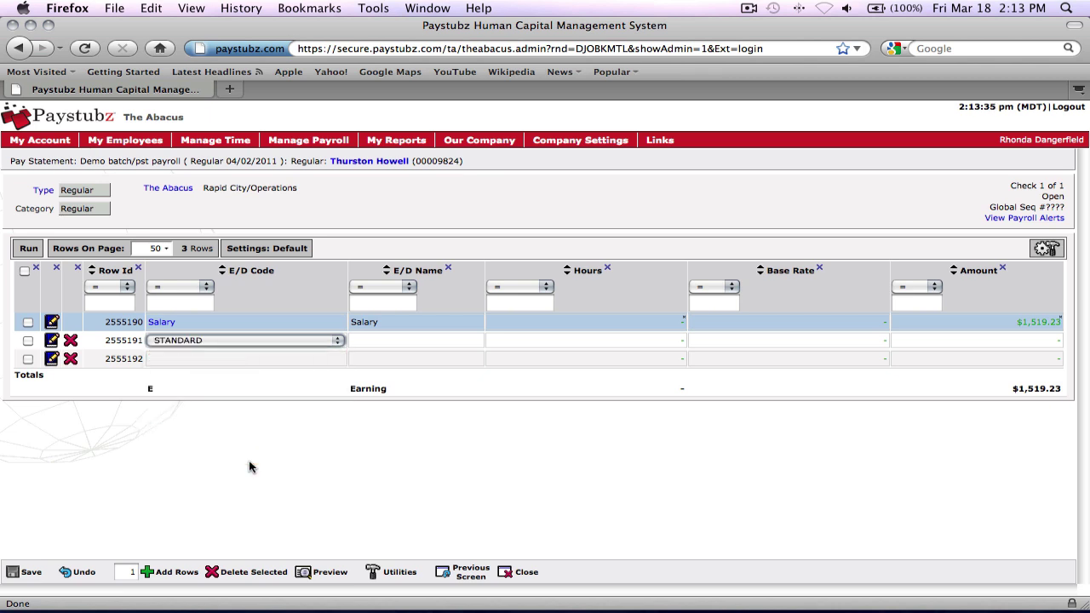
click(942, 341)
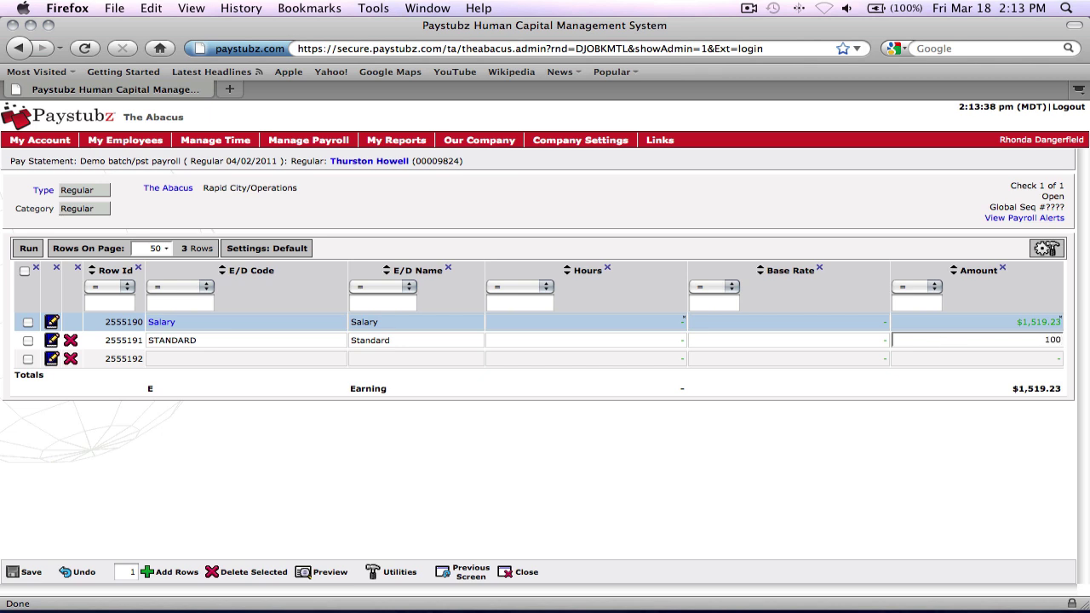
click(24, 573)
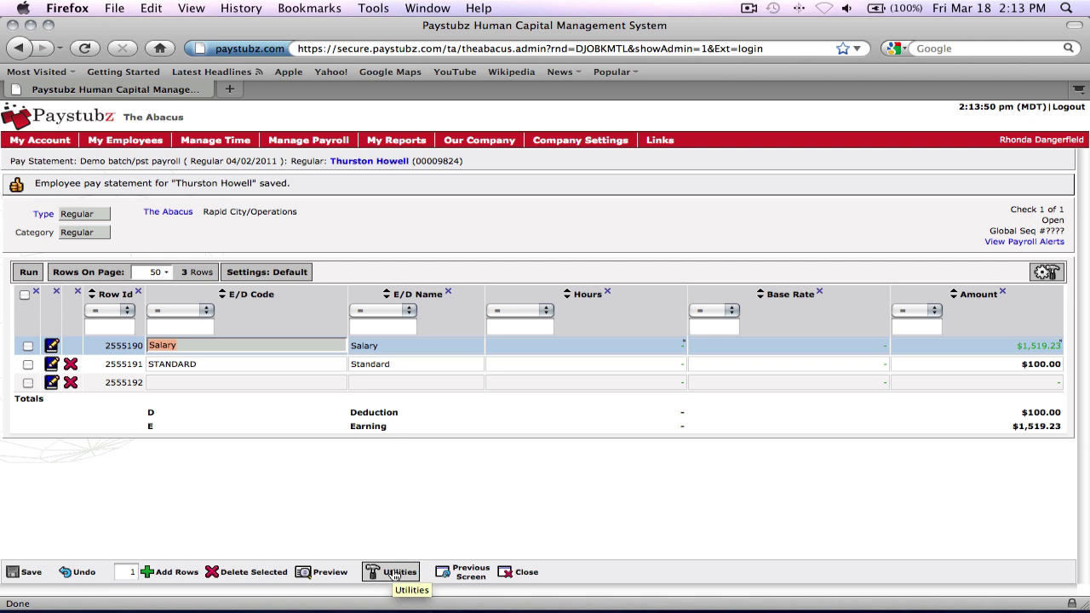
Step: In the pay statement options, write the stub note '$100 deduction is for broken equipment.'
click(394, 573)
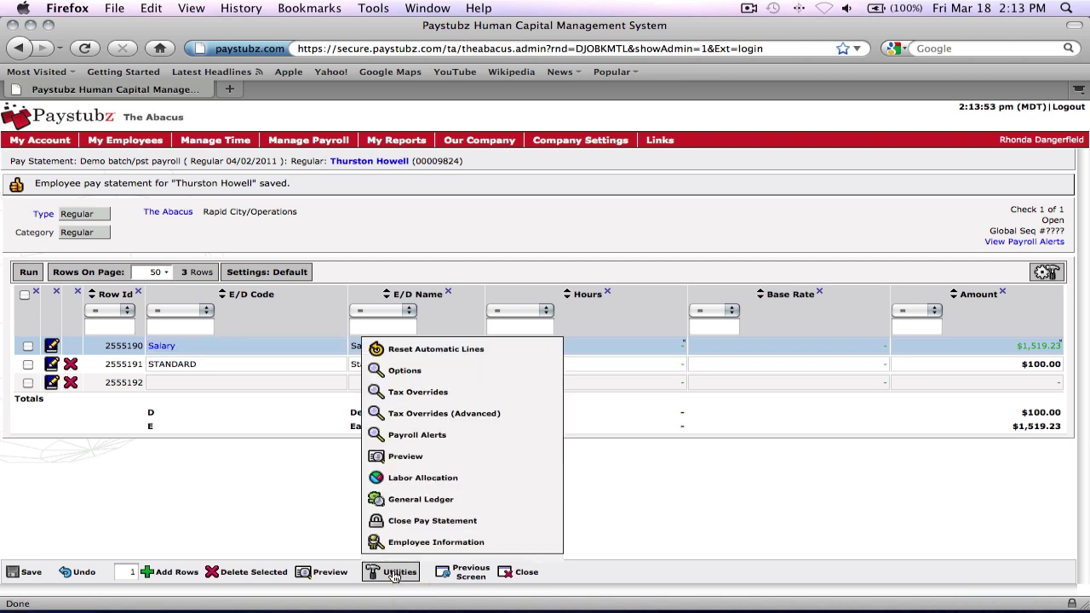
click(399, 373)
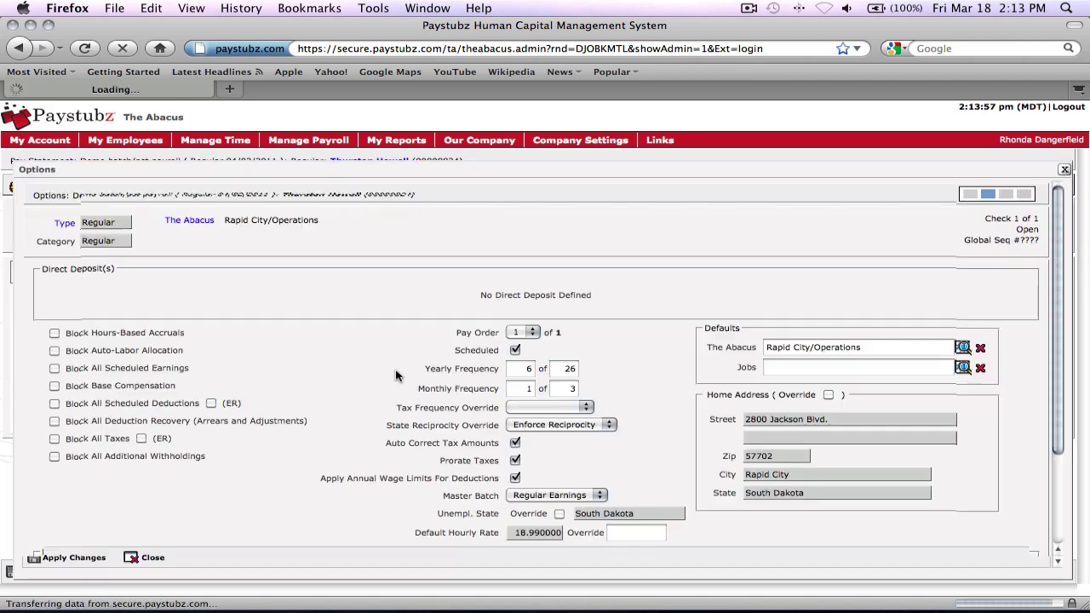
scroll(209, 465, down, 3)
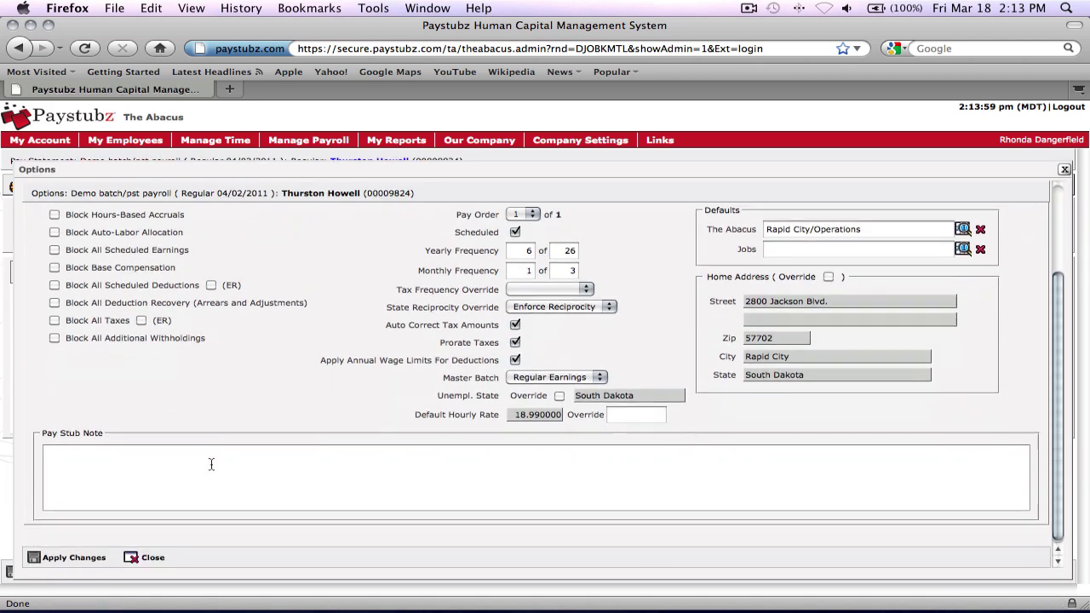
drag(45, 431, 123, 431)
click(99, 455)
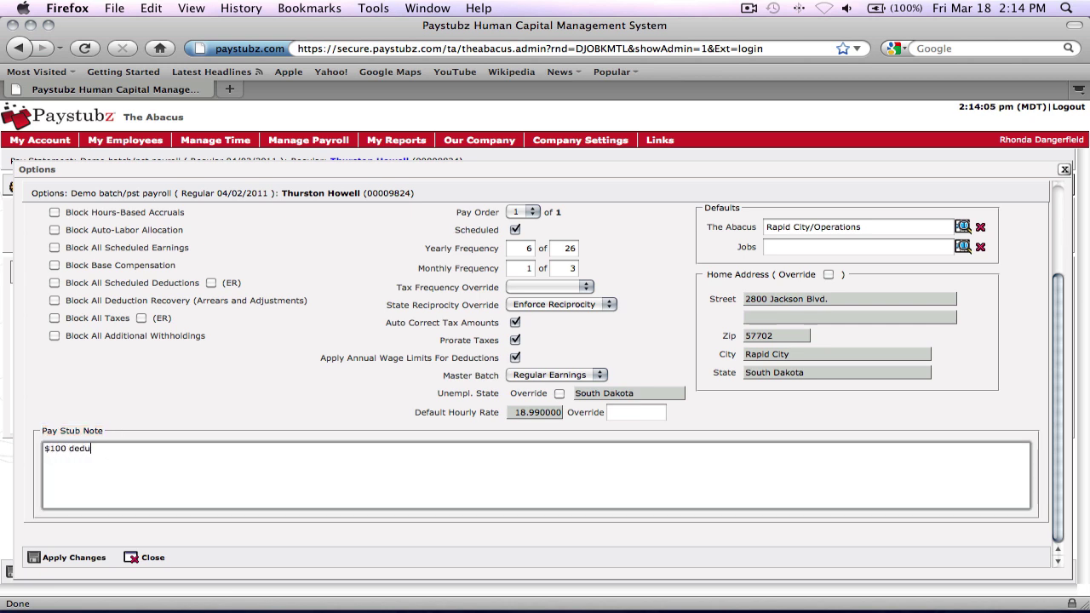
key(BackSpace)
text(ment.)
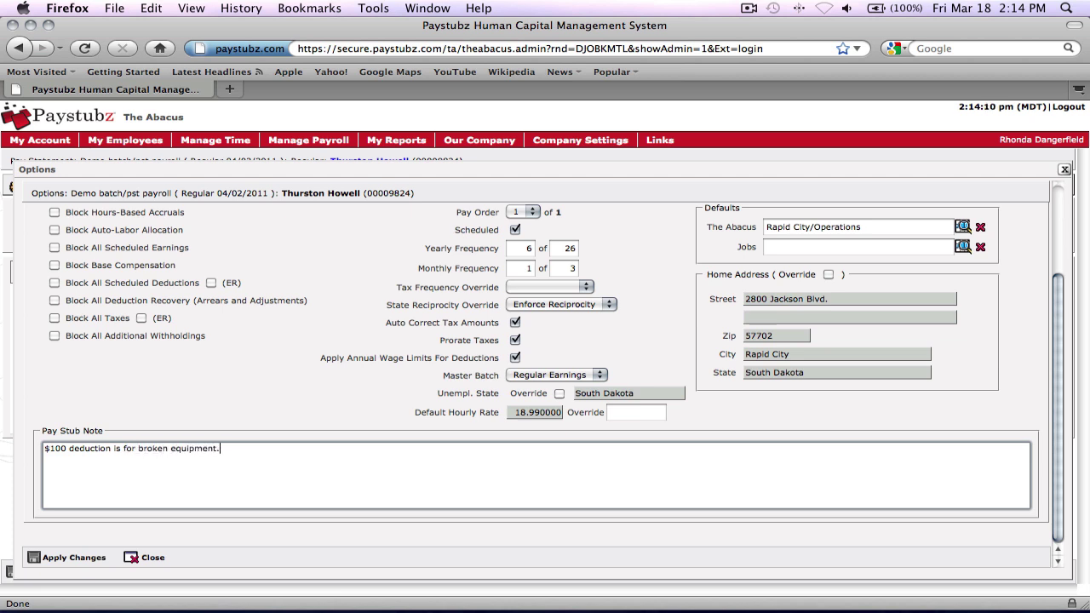
Step: Apply and save the note, then preview the stub to confirm it under Information & Announcements
click(52, 561)
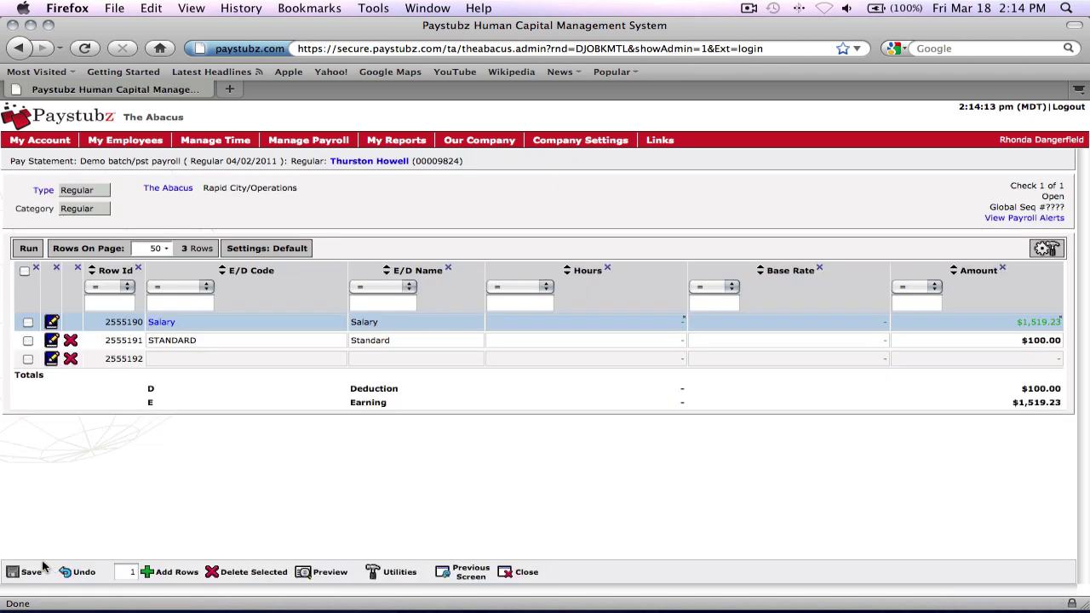
click(19, 573)
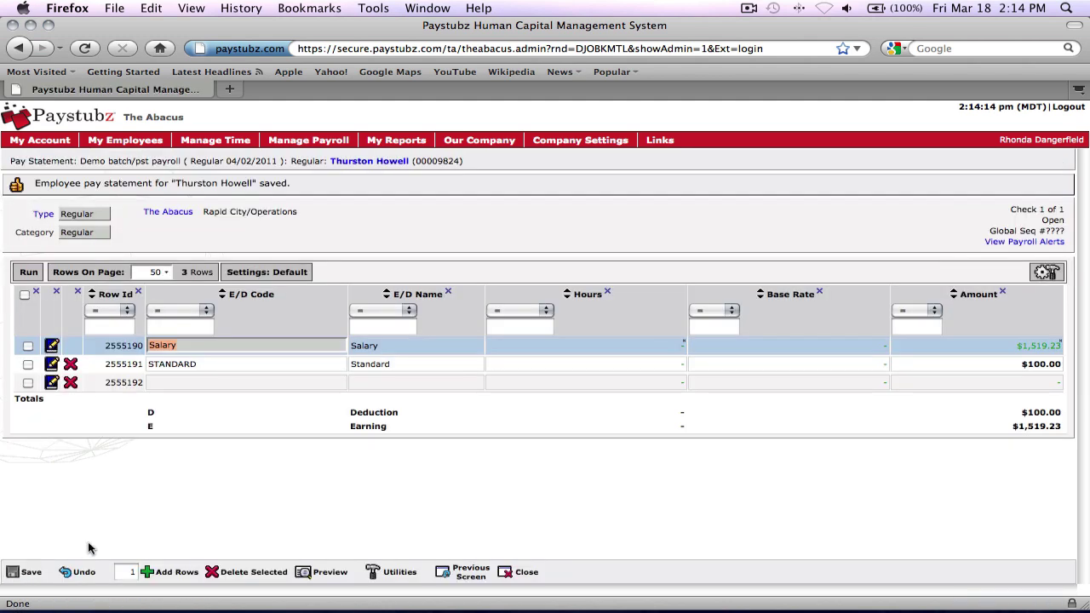
click(328, 572)
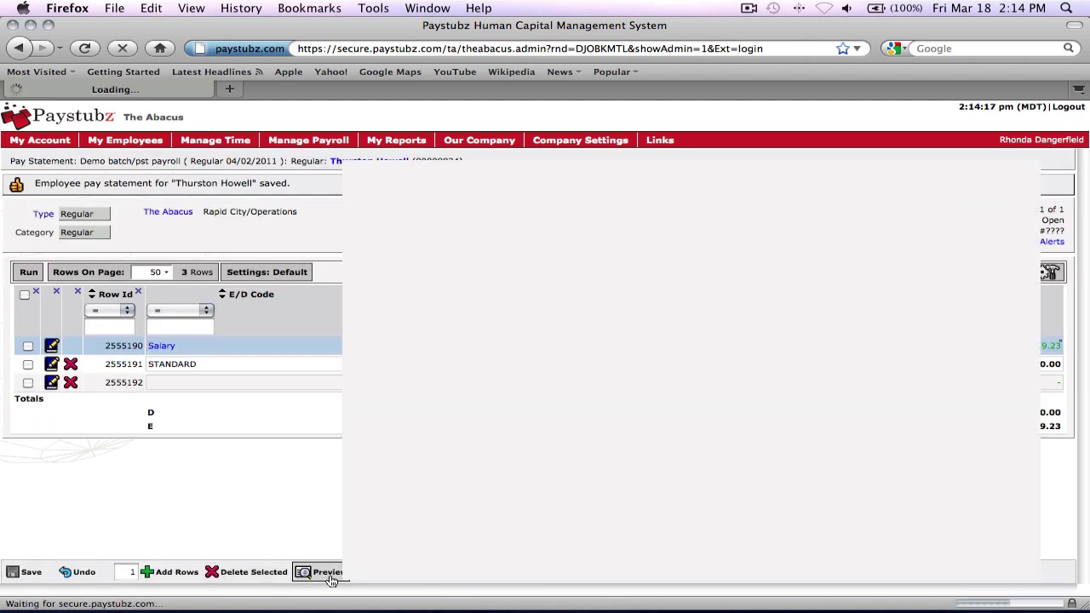
scroll(492, 449, down, 1)
scroll(493, 449, down, 12)
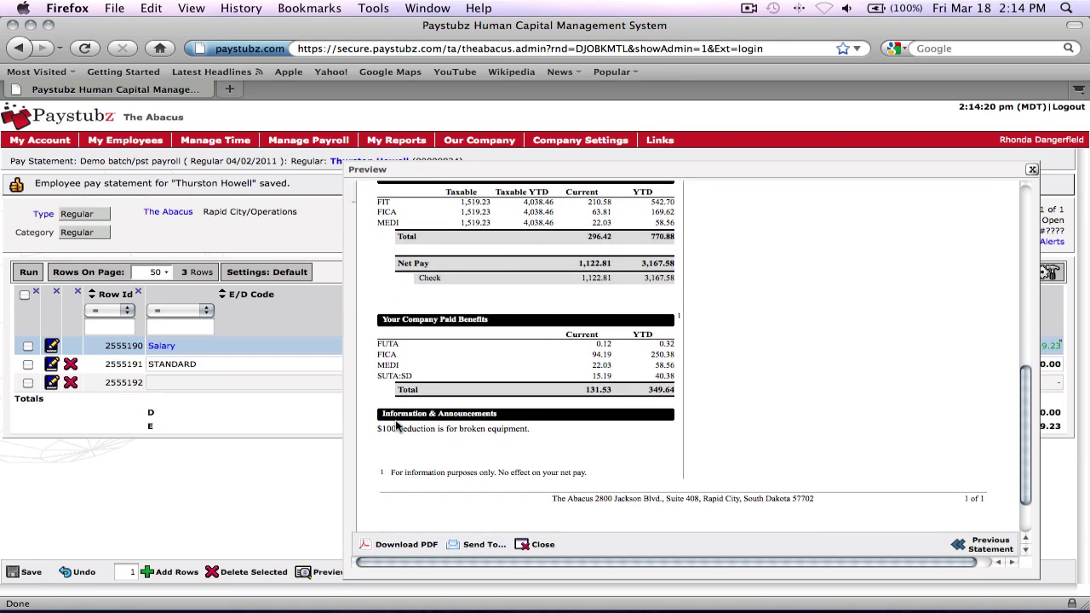
drag(382, 414, 499, 414)
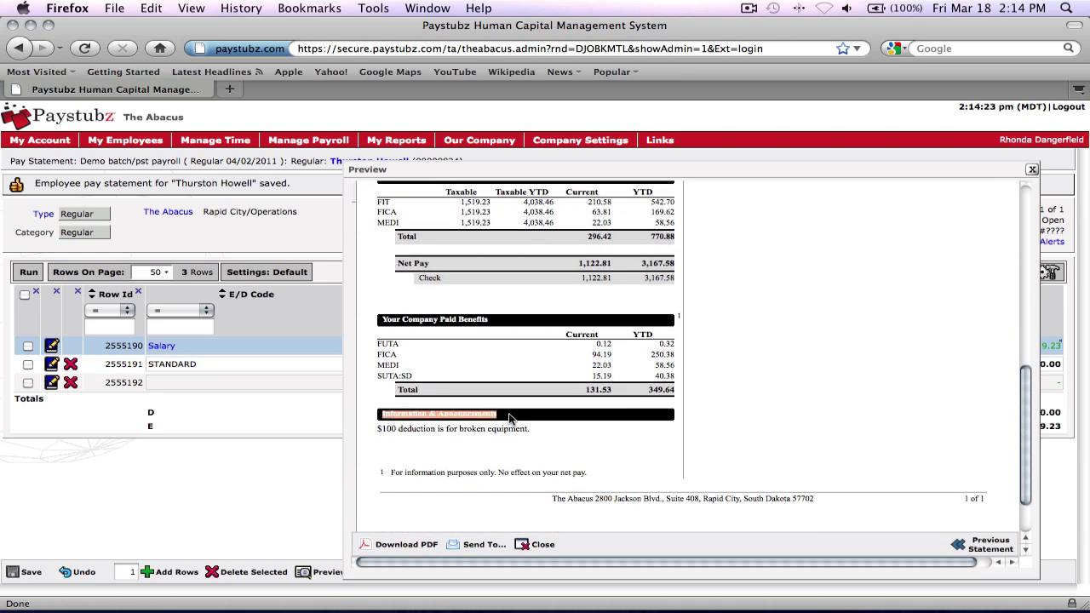
drag(380, 429, 530, 430)
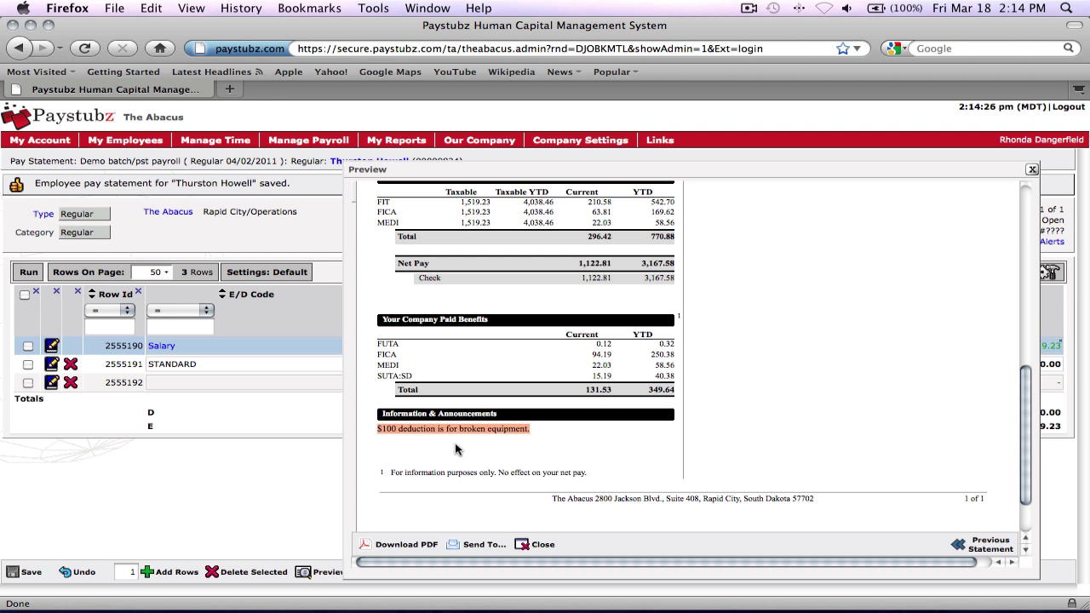
click(459, 449)
Step: Close the preview and return to the 04/02/2011 Payroll Prep Process checklist, reviewing its status
click(533, 551)
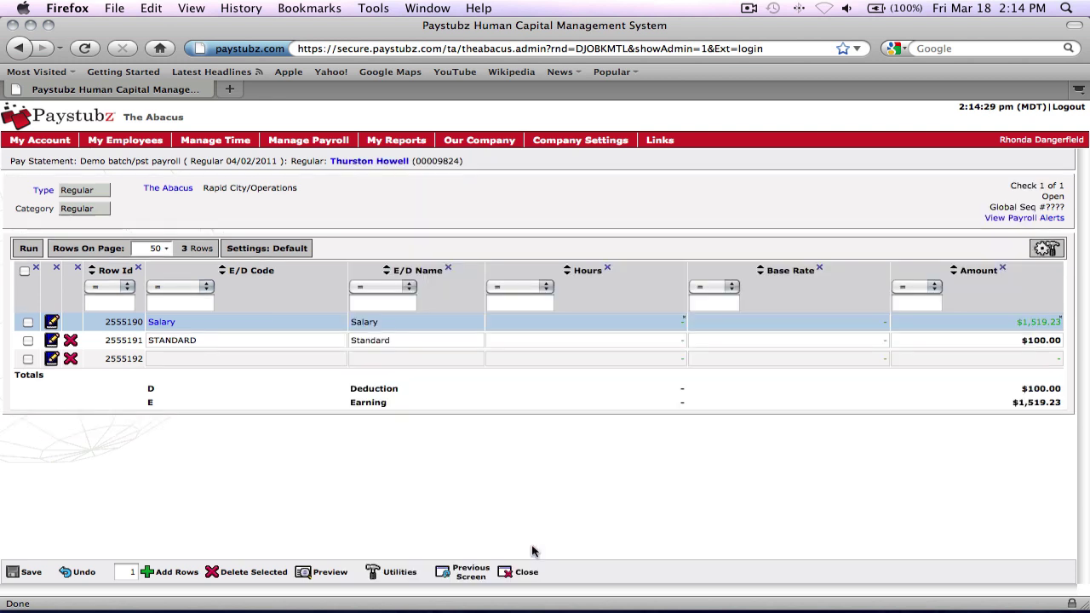
click(467, 573)
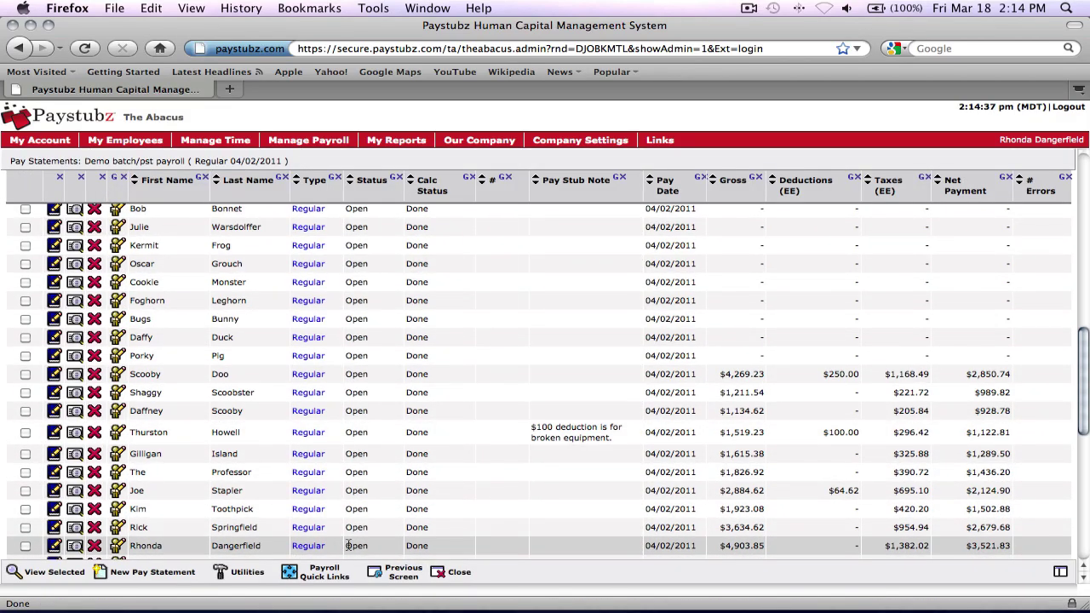
click(393, 571)
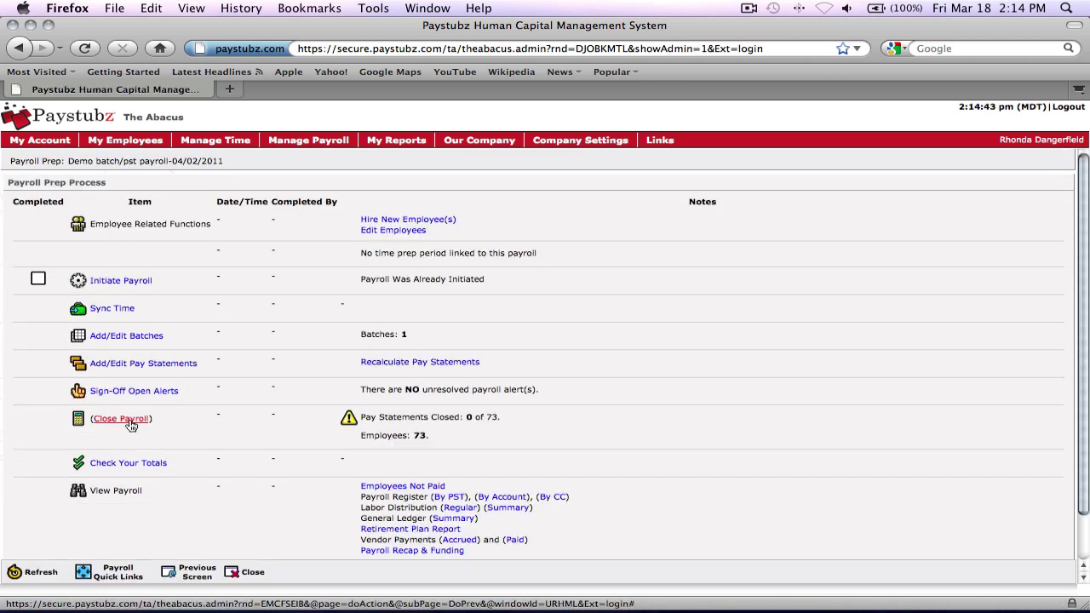
scroll(238, 438, down, 1)
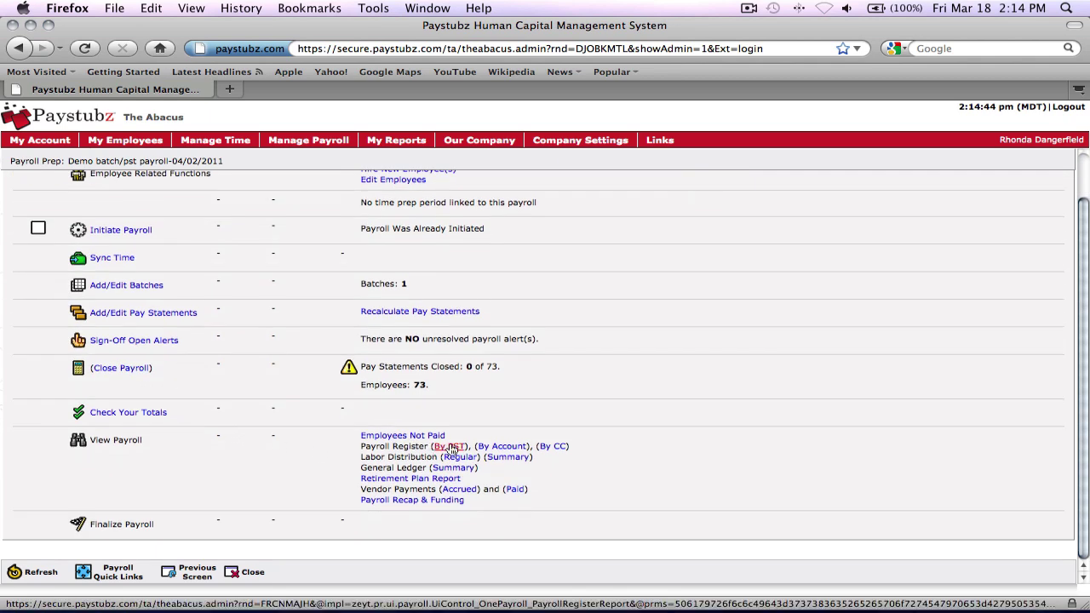